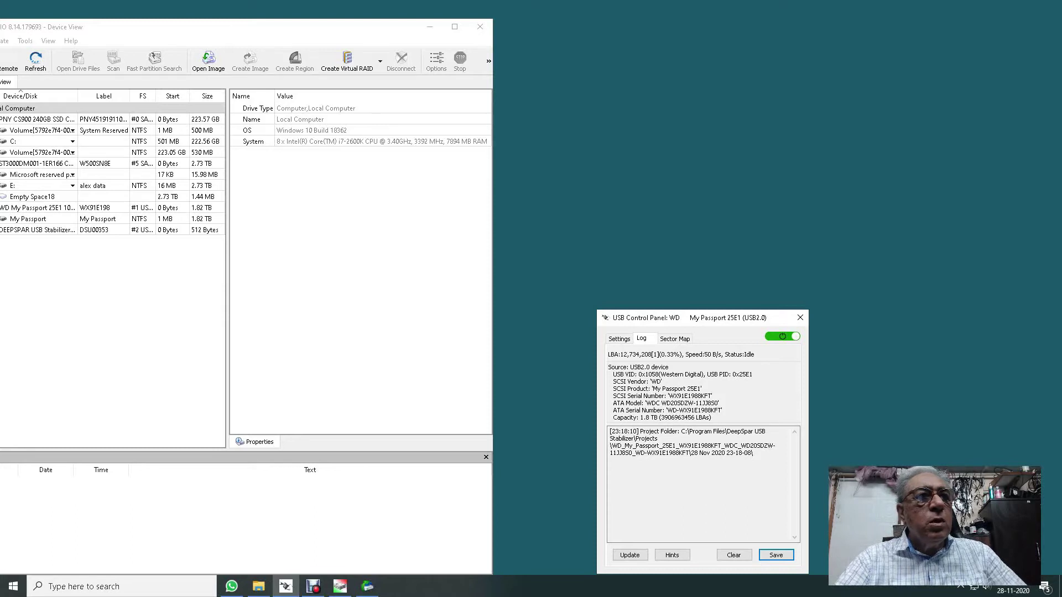
Bring the R-Studio window fully onscreen, widen the Device/Disk column, and move the USB Control Panel to the top right.
{"action": "left_click_drag", "start_coordinate": [288, 27], "coordinate": [387, 12]}
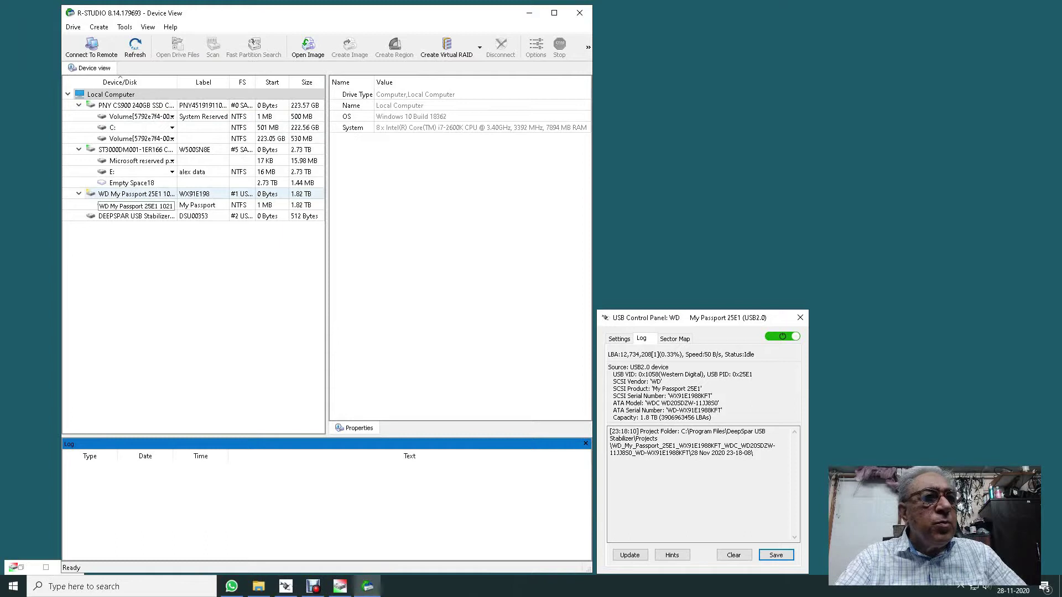
{"action": "left_click_drag", "start_coordinate": [177, 82], "coordinate": [225, 82]}
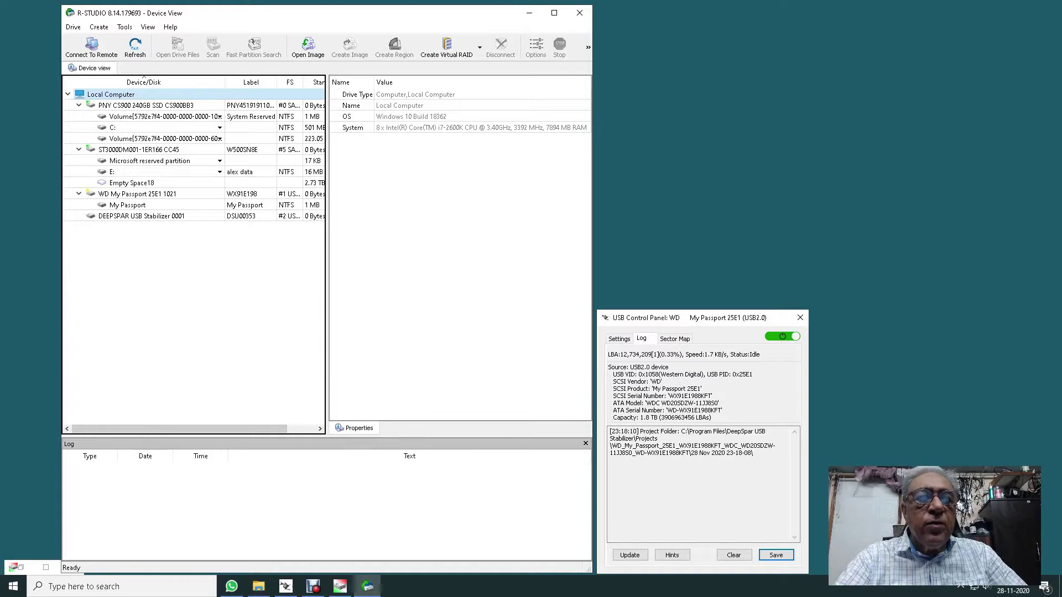
{"action": "left_click_drag", "start_coordinate": [690, 323], "coordinate": [738, 73]}
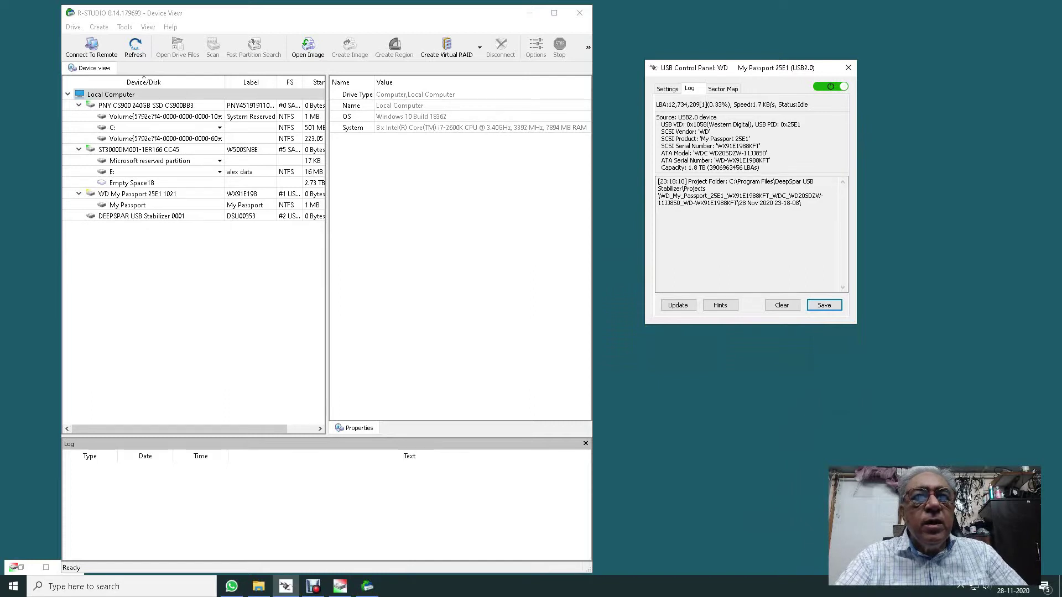
Turn off Report Bad Sectors to Windows and Errors/Warnings logging in the stabilizer settings, then return to the Log.
{"action": "left_click", "coordinate": [667, 89]}
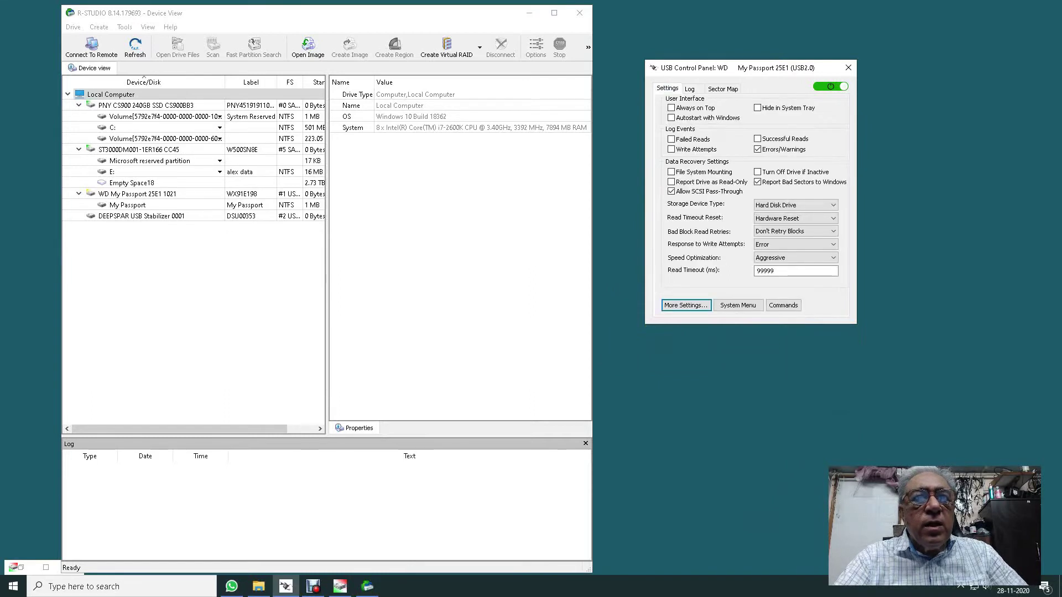
{"action": "left_click", "coordinate": [686, 305]}
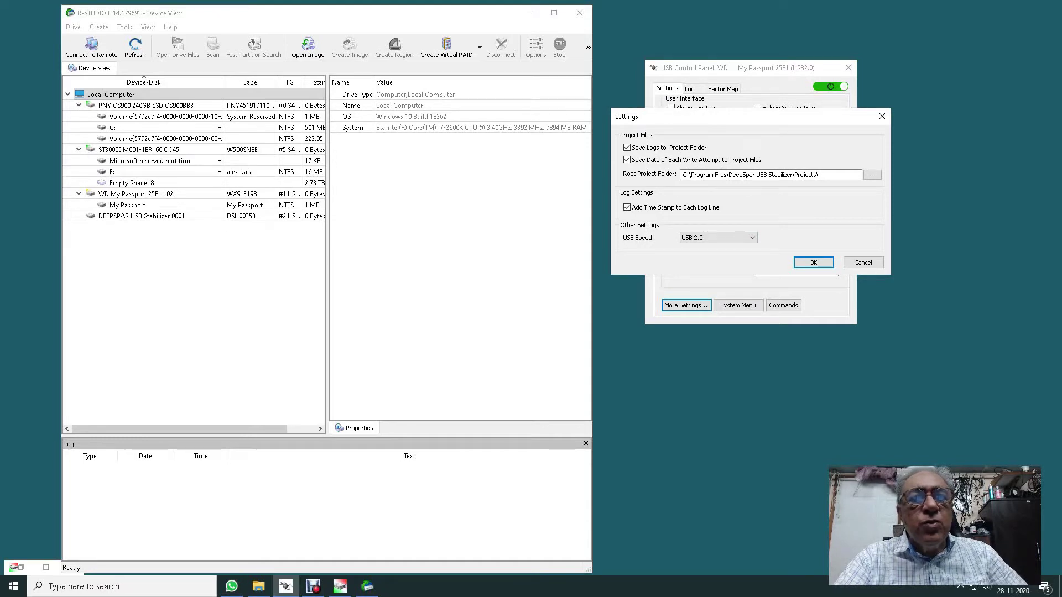
{"action": "left_click", "coordinate": [813, 263]}
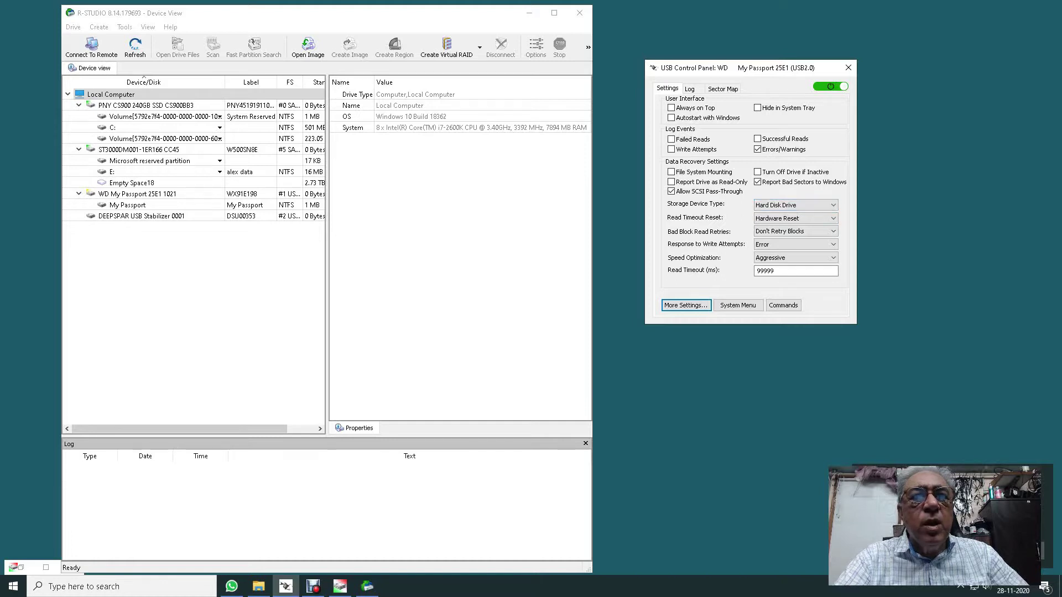
{"action": "left_click", "coordinate": [757, 182]}
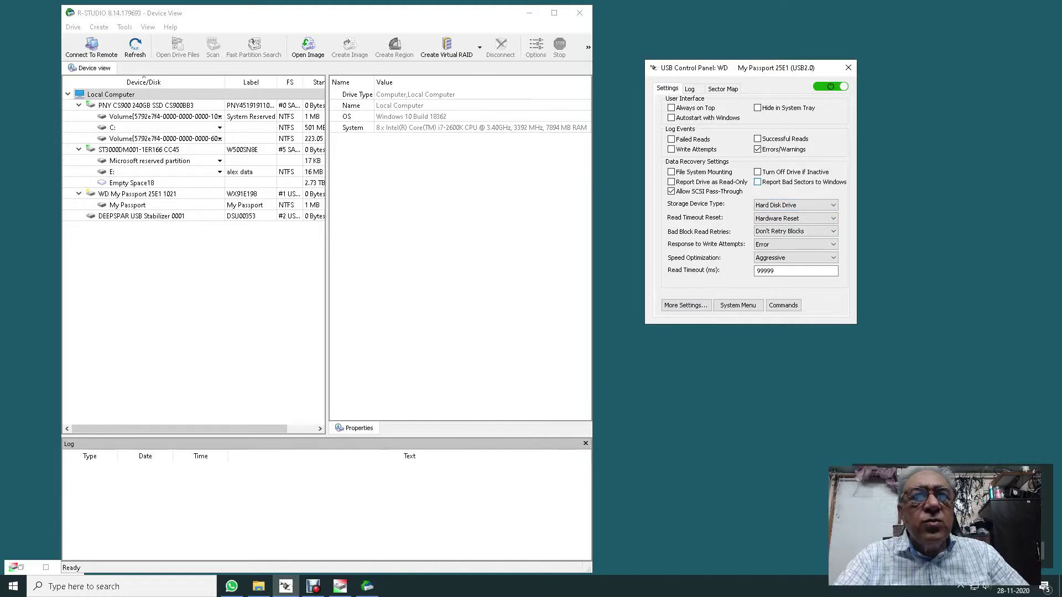
{"action": "left_click", "coordinate": [757, 149]}
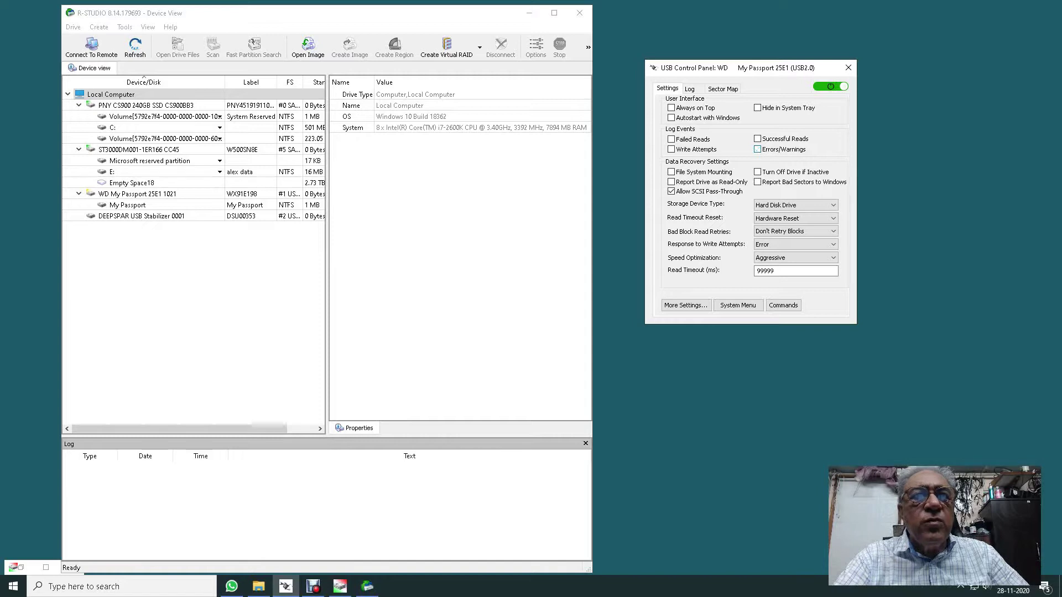
{"action": "key", "text": "ctrl+Tab"}
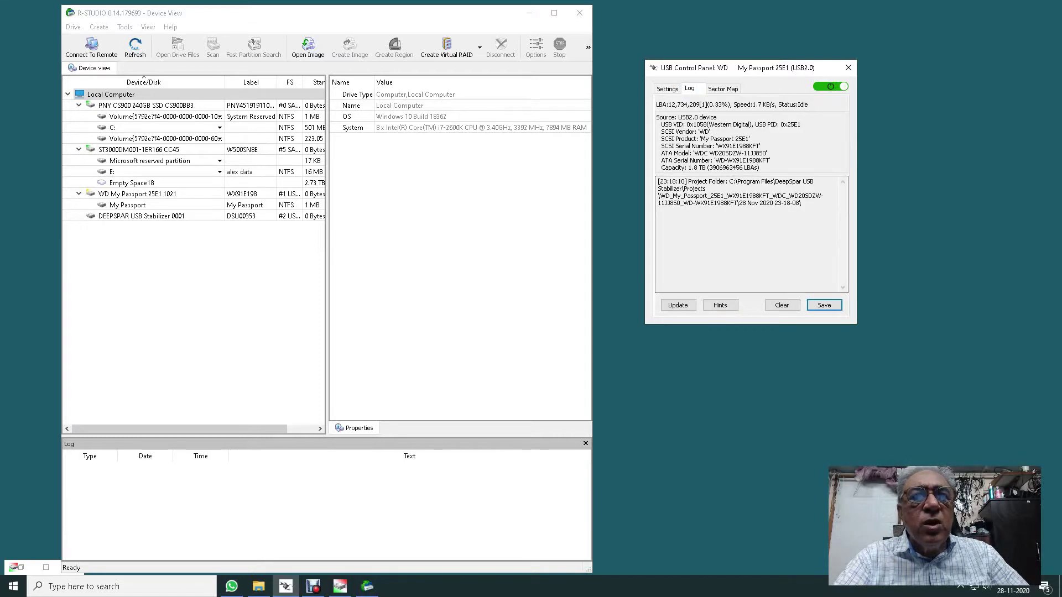
Open the Scan dialog for the 1.82 TB My Passport partition under WD My Passport 25E1.
{"action": "key", "text": "ctrl+Tab"}
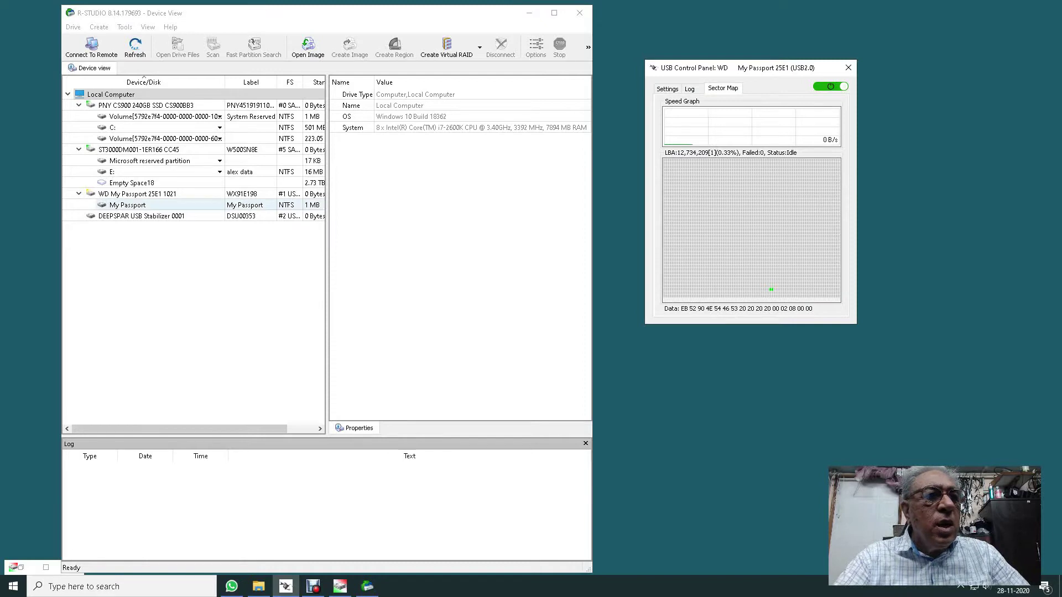
{"action": "left_click", "coordinate": [171, 205]}
{"action": "right_click", "coordinate": [172, 205]}
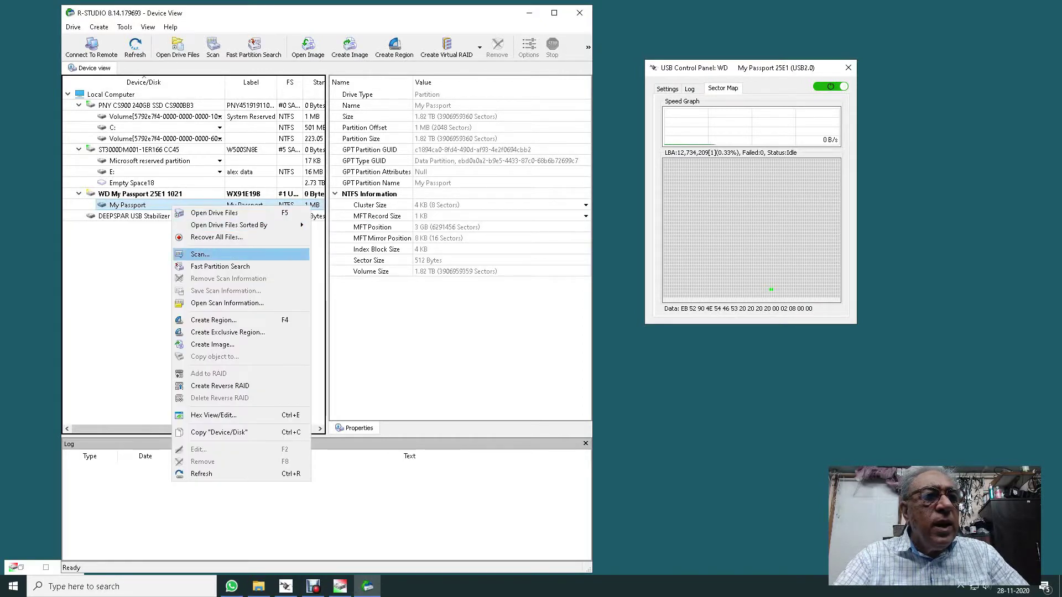
{"action": "left_click", "coordinate": [200, 254]}
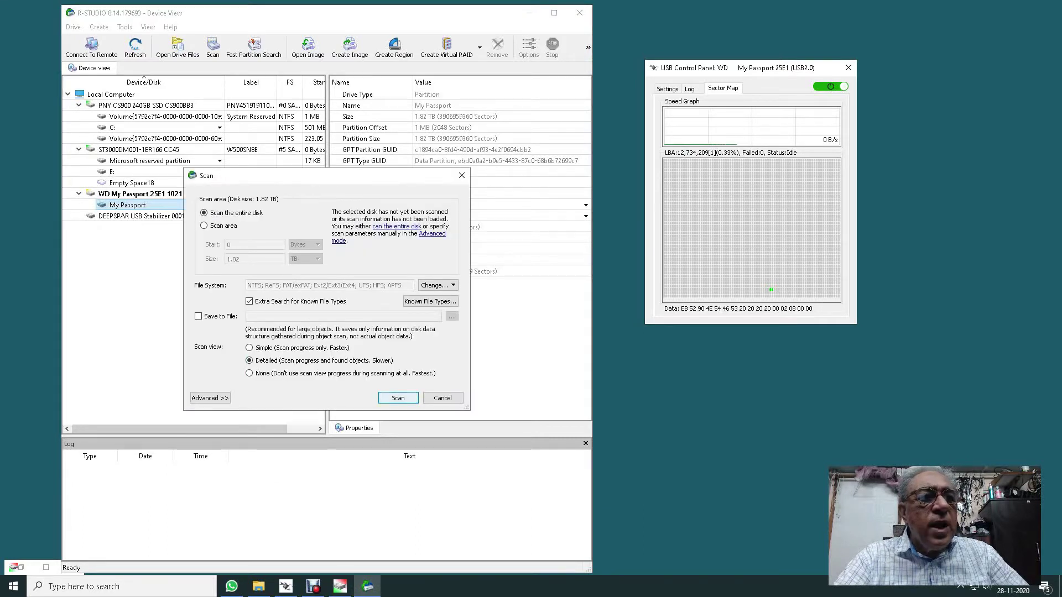
Scan the entire My Passport disk with Detailed scan view.
{"action": "left_click", "coordinate": [398, 398]}
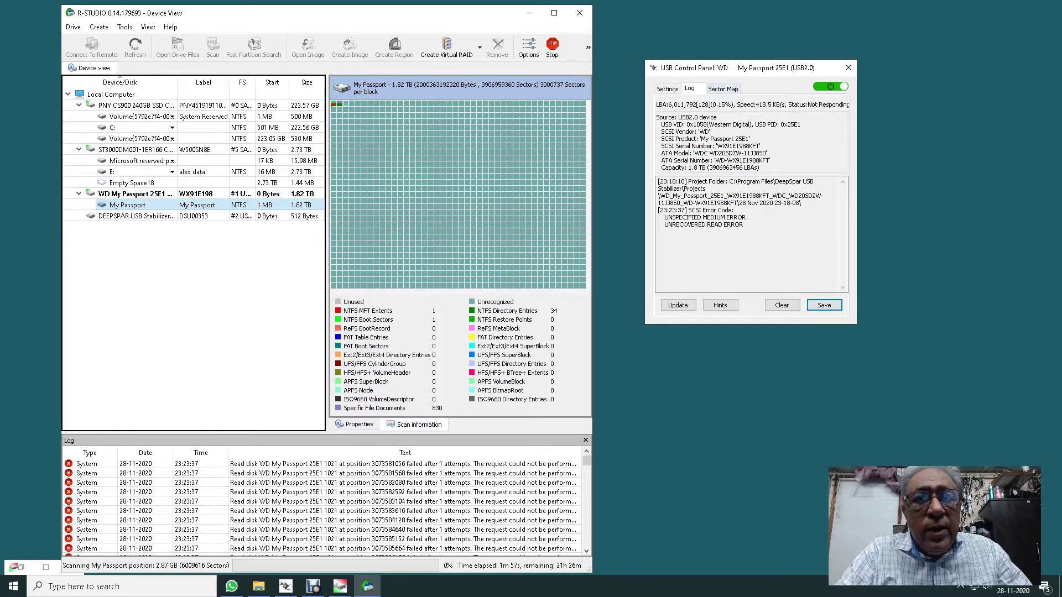
Show the stabilizer's Sector Map while the My Passport scan continues.
{"action": "left_click", "coordinate": [723, 88]}
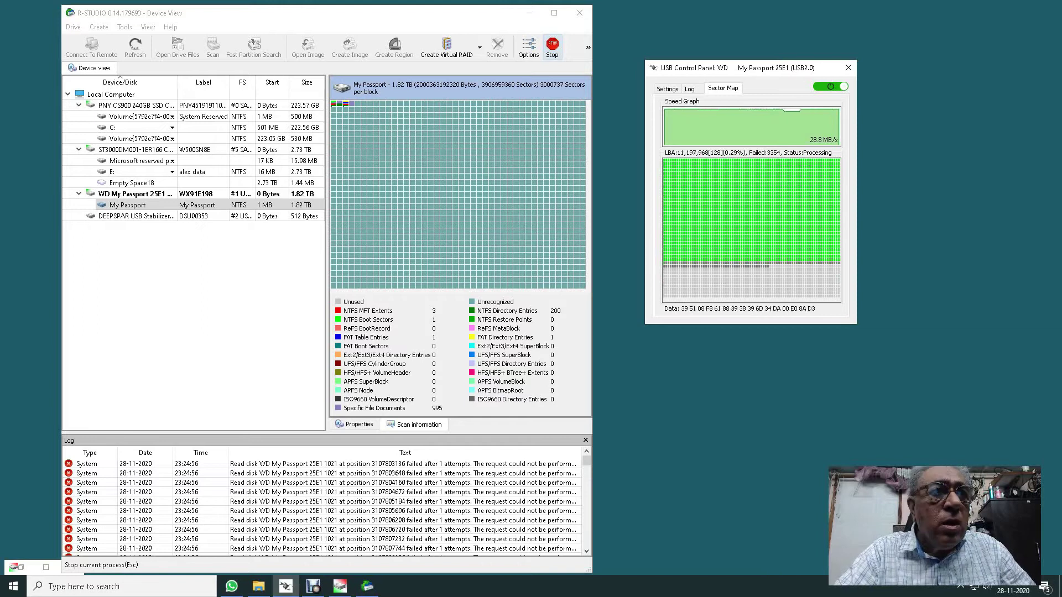
Stop the running scan at 5.38 GB and confirm.
{"action": "left_click", "coordinate": [552, 46]}
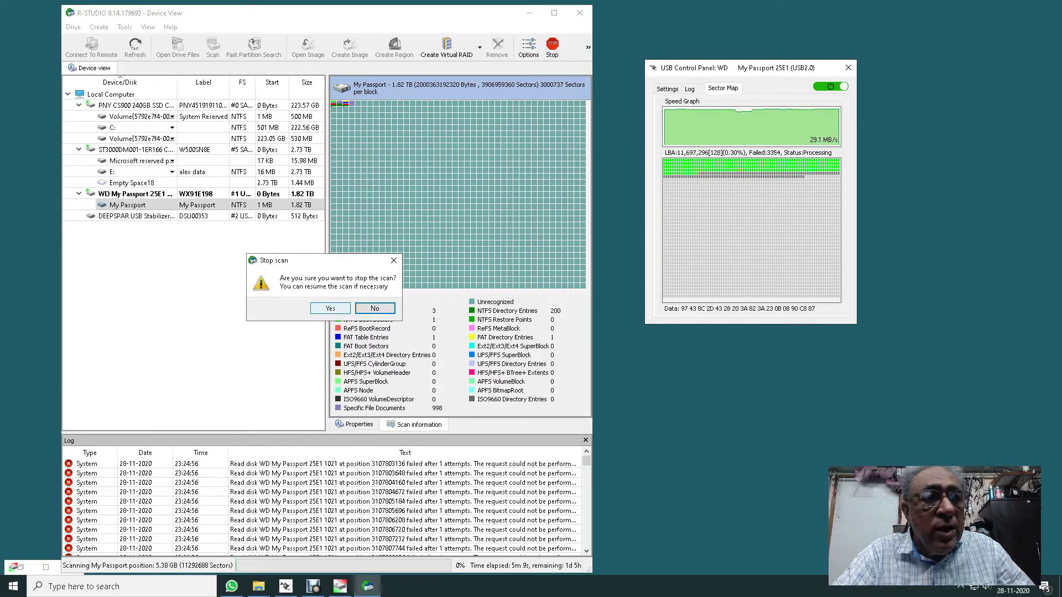
{"action": "left_click", "coordinate": [330, 308]}
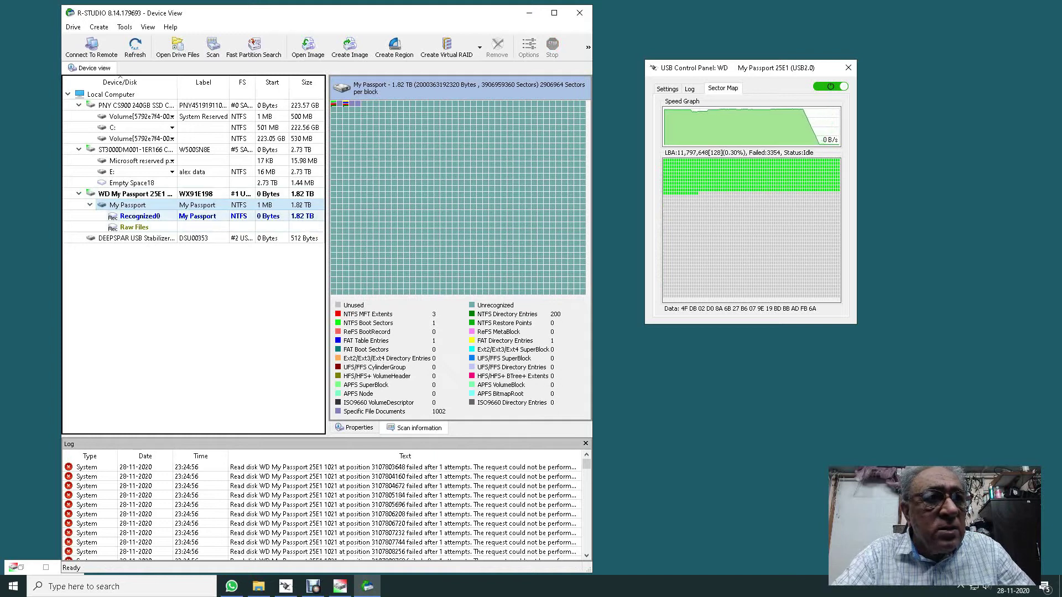
Open Recognized0 under My Passport to browse its recovered folder tree.
{"action": "double_click", "coordinate": [140, 216]}
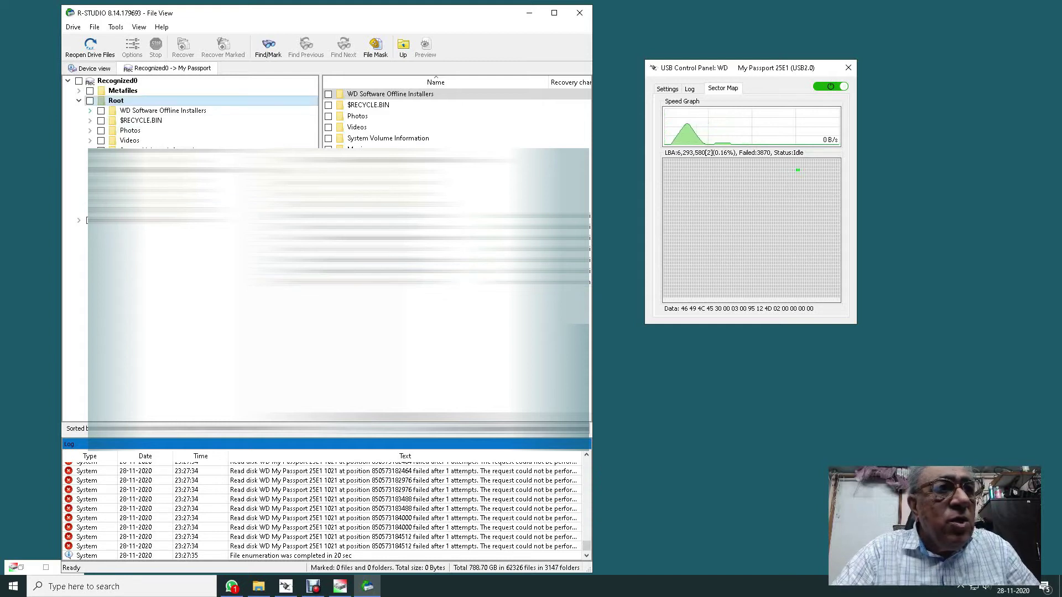
{"action": "left_click", "coordinate": [90, 100]}
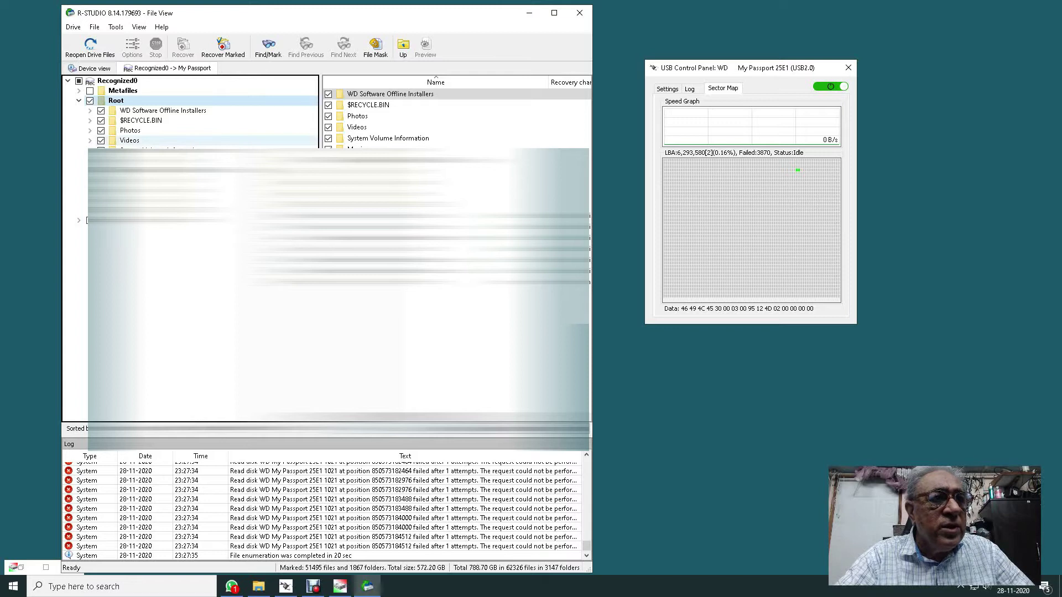
{"action": "left_click", "coordinate": [89, 100]}
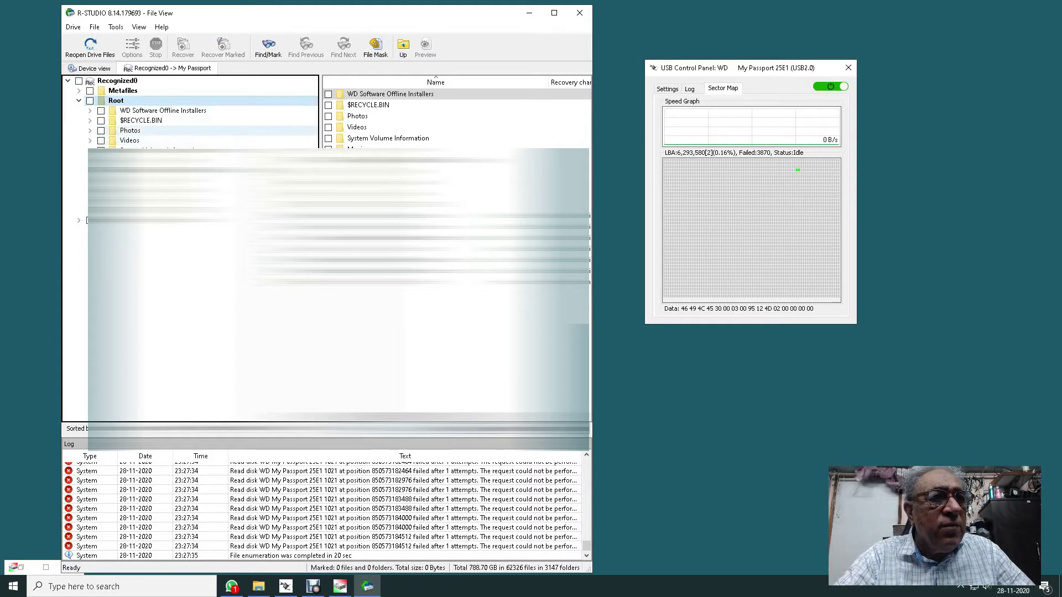
Tick the Photos folder under Root, marking 28813 files totalling 214.56 GB.
{"action": "left_click", "coordinate": [100, 131]}
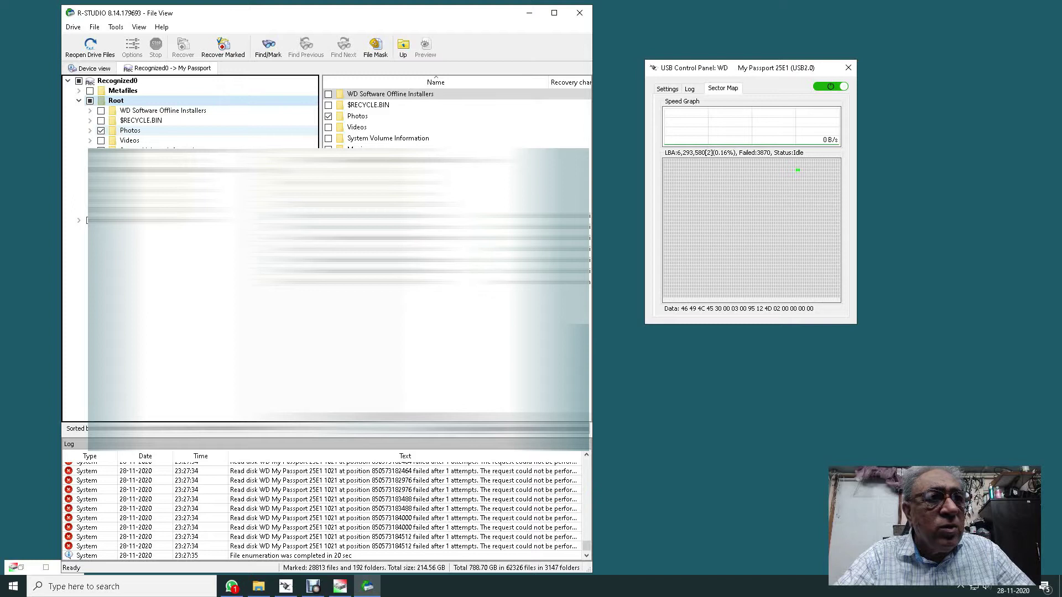
Start recovering the marked Photos files and pick 'wd nishant' as the destination folder.
{"action": "left_click", "coordinate": [223, 47]}
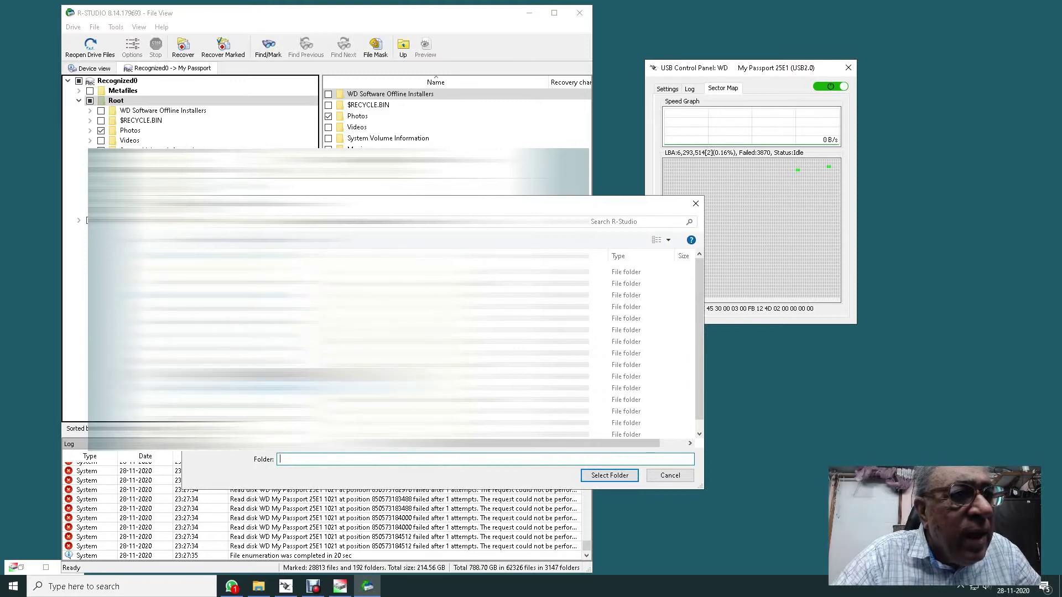
{"action": "double_click", "coordinate": [277, 419]}
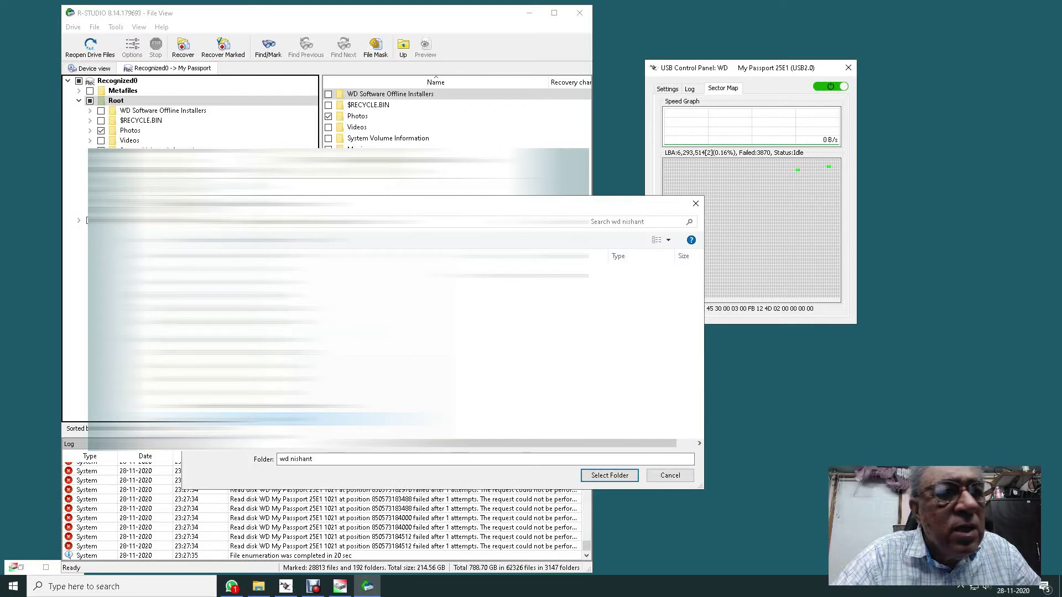
{"action": "left_click", "coordinate": [610, 476]}
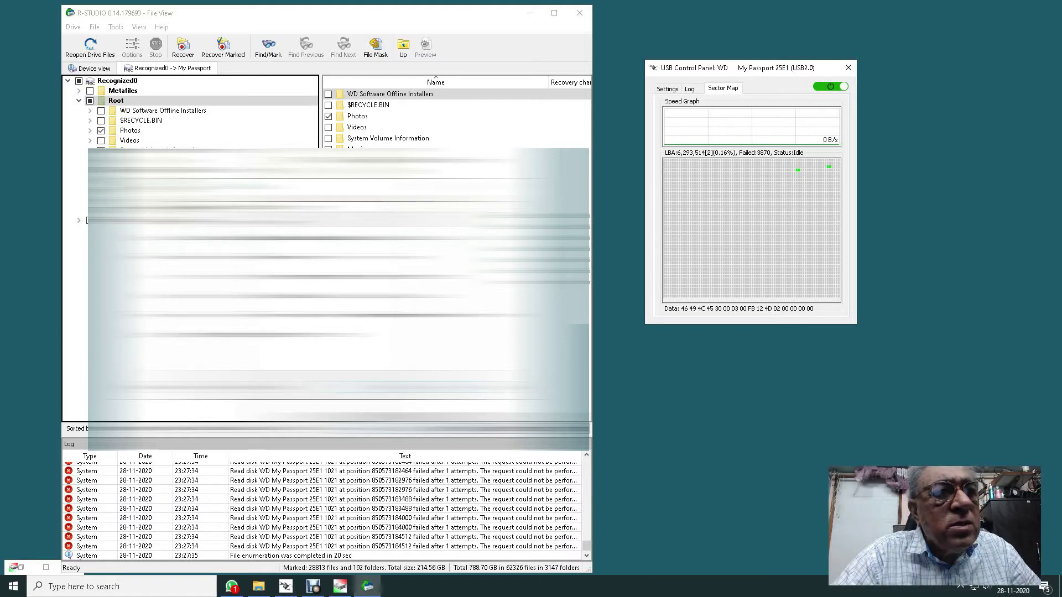
Begin recovering the marked Photos files to E:\wd nishant.
{"action": "key", "text": "Return"}
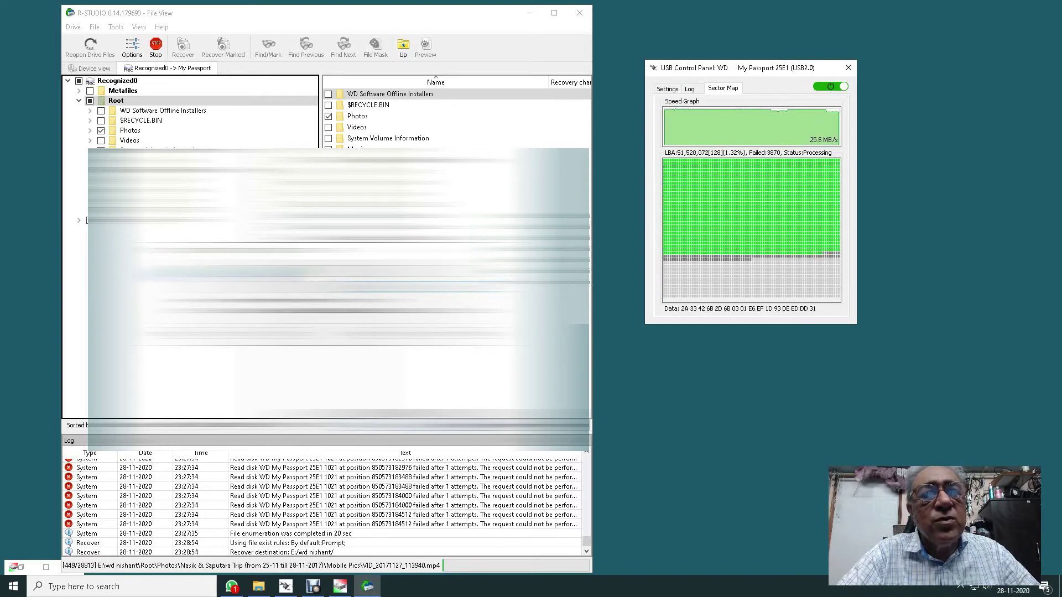
Turn on View > Show desktop icons, then open the 'recreated sa' folder.
{"action": "right_click", "coordinate": [780, 586]}
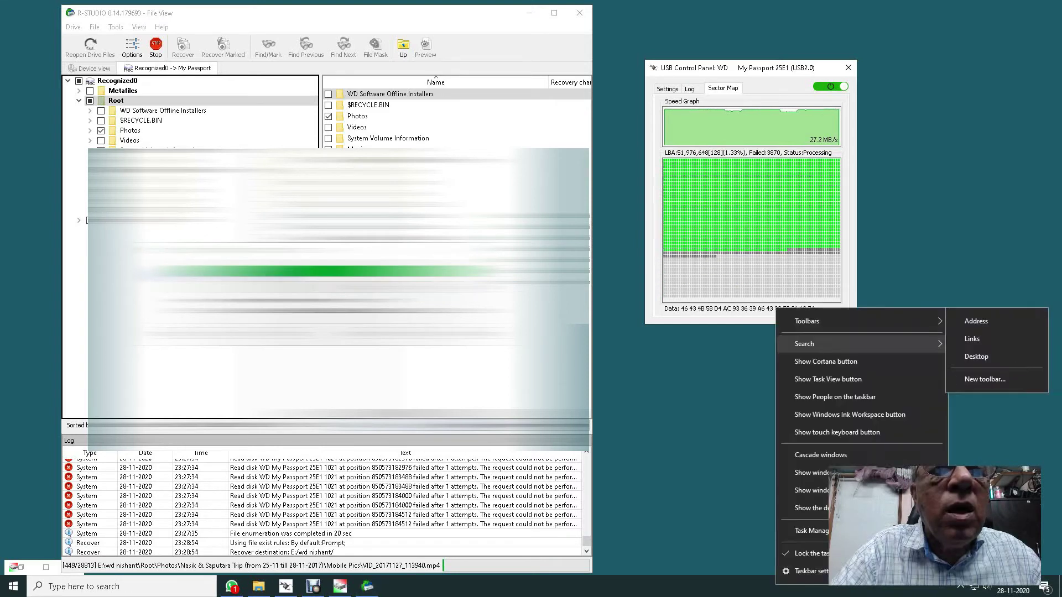
{"action": "left_click", "coordinate": [719, 387]}
{"action": "right_click", "coordinate": [697, 374]}
{"action": "mouse_move", "coordinate": [722, 380]}
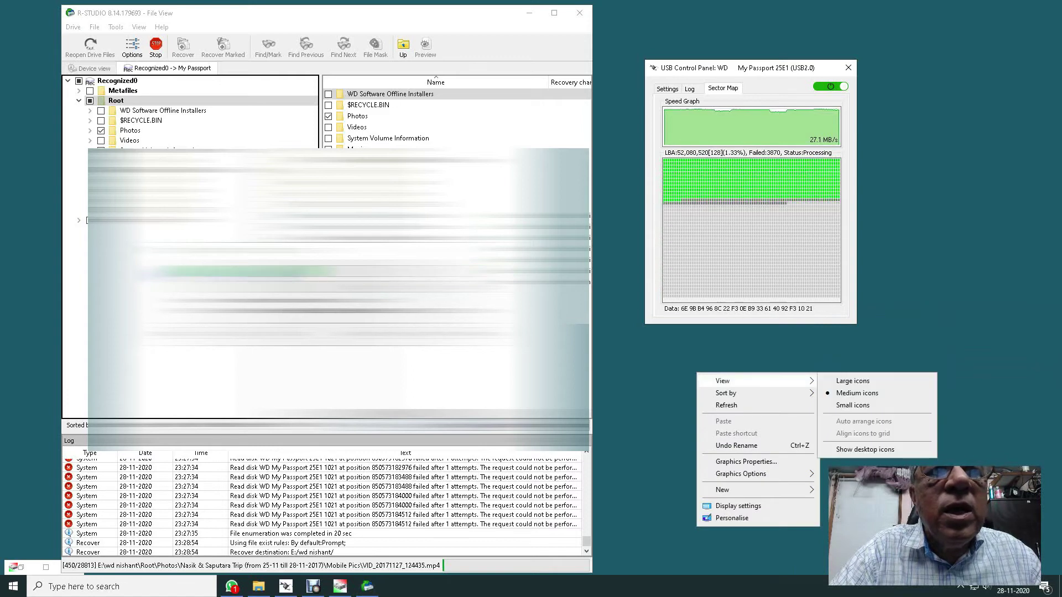
{"action": "left_click", "coordinate": [865, 449]}
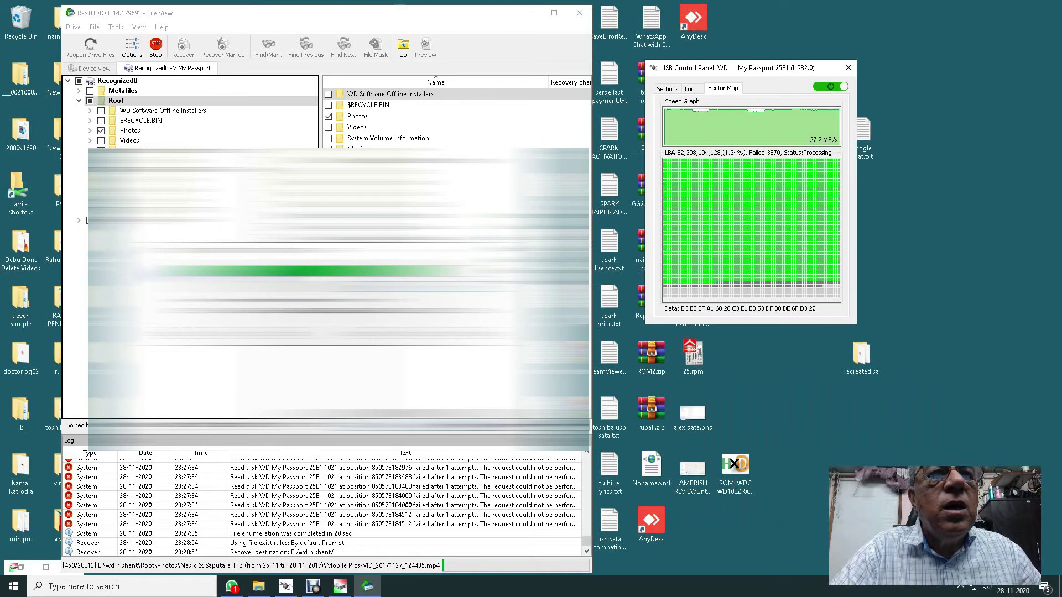
{"action": "double_click", "coordinate": [861, 356]}
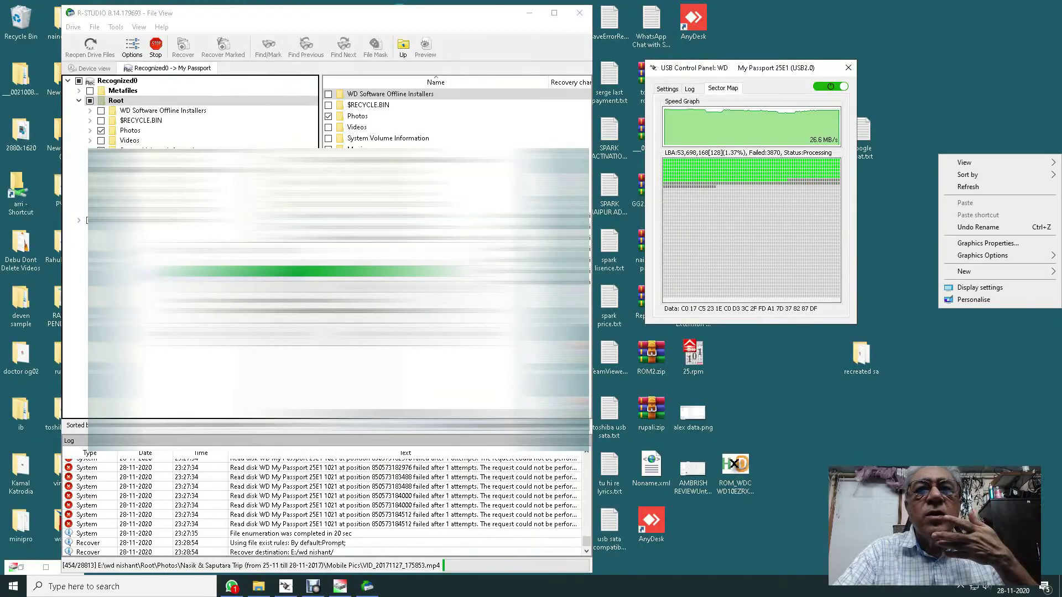
Untick View > Show desktop icons so the desktop icons are hidden again.
{"action": "mouse_move", "coordinate": [985, 163]}
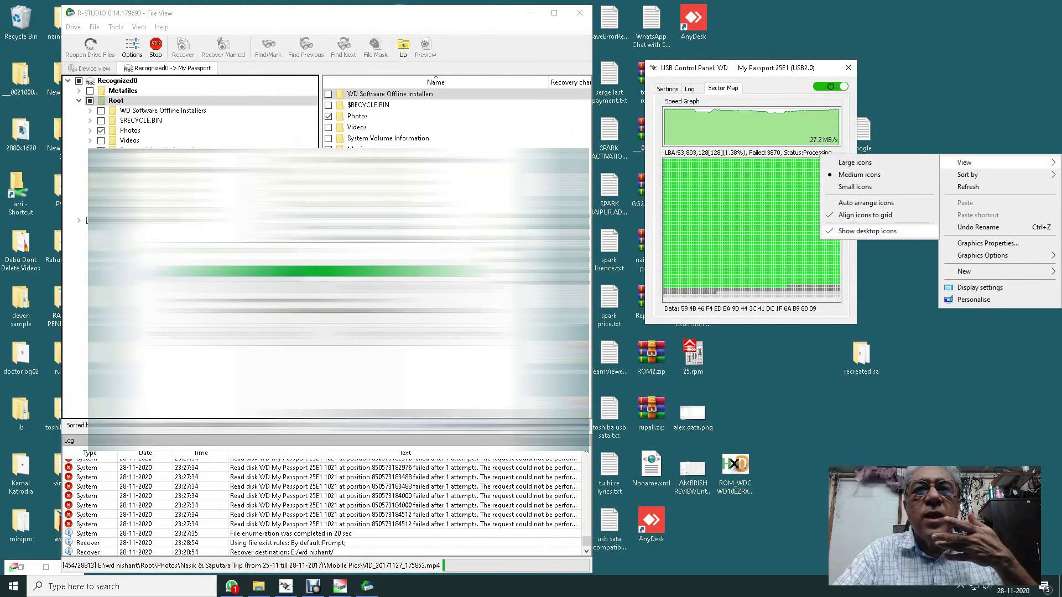
{"action": "left_click", "coordinate": [867, 232]}
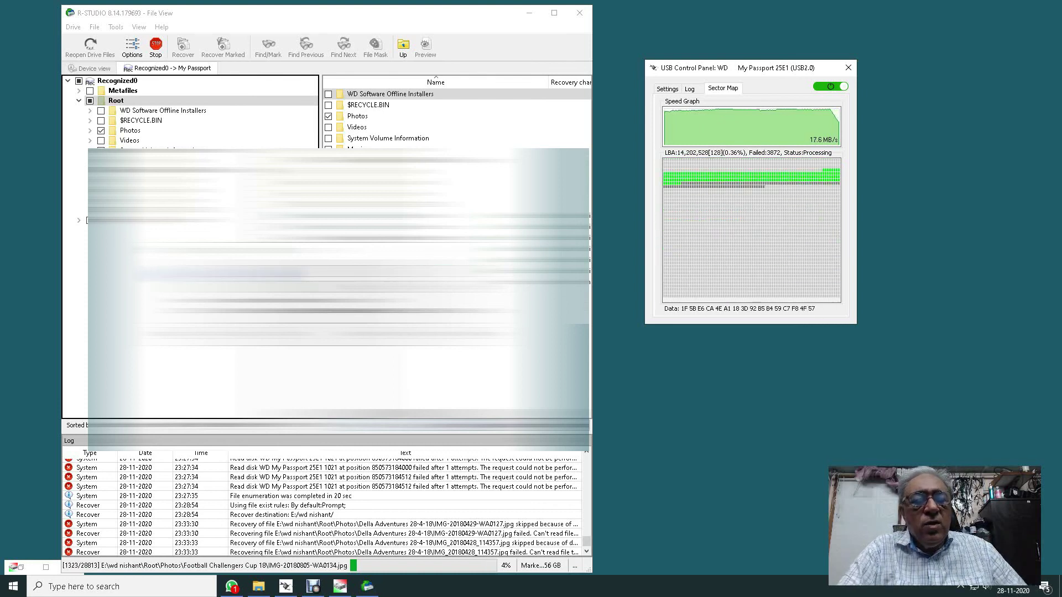
{"action": "mouse_move", "coordinate": [313, 588]}
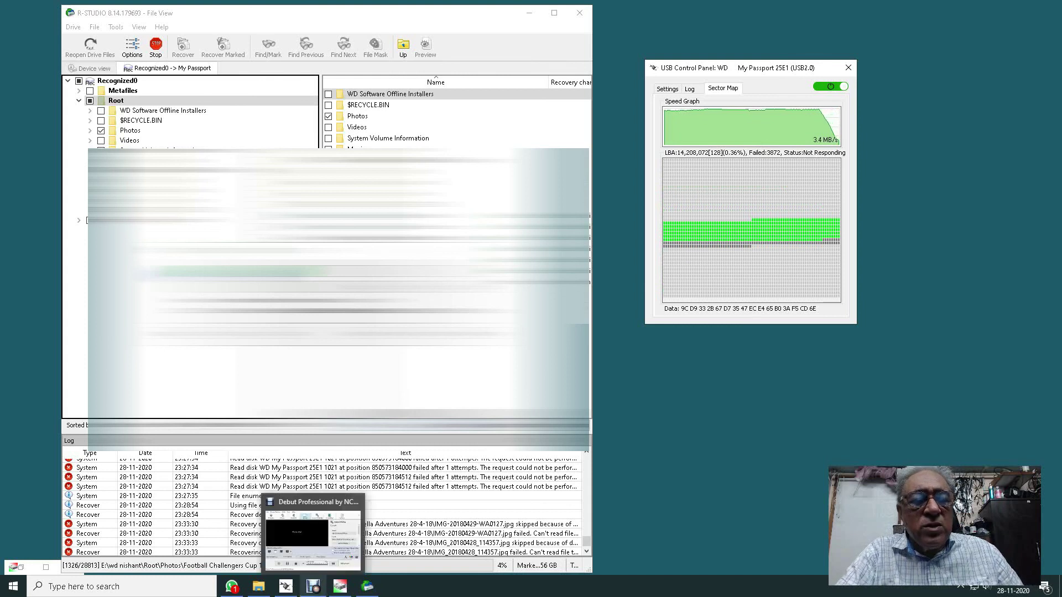